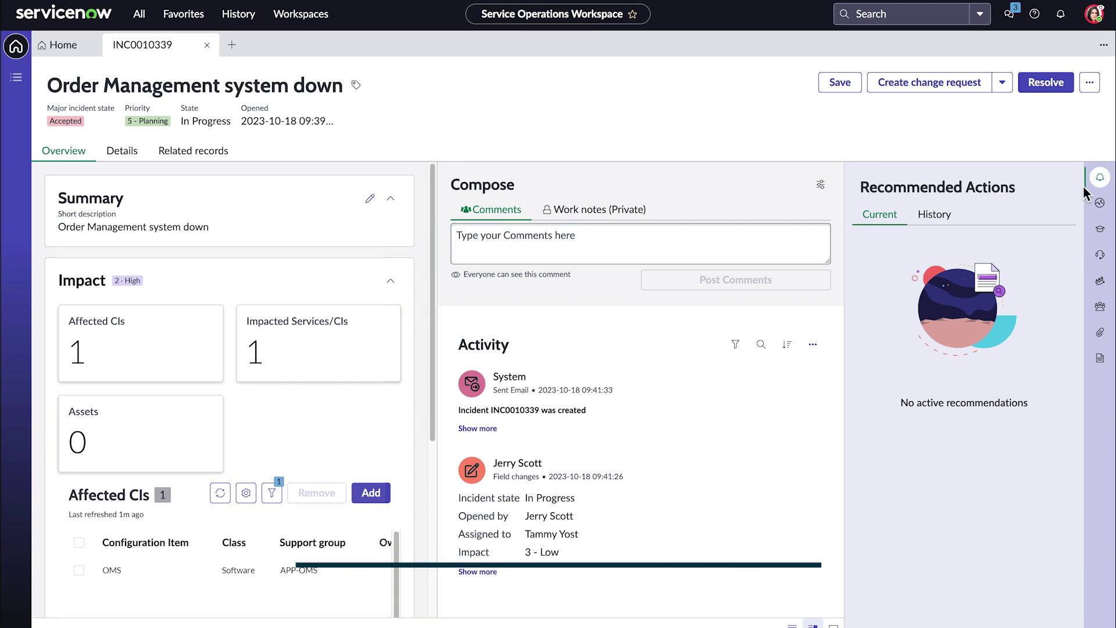
Start a sidebar discussion with the caller: 'Hi, can we have a quick call so I can understand the issu…'
click(1100, 308)
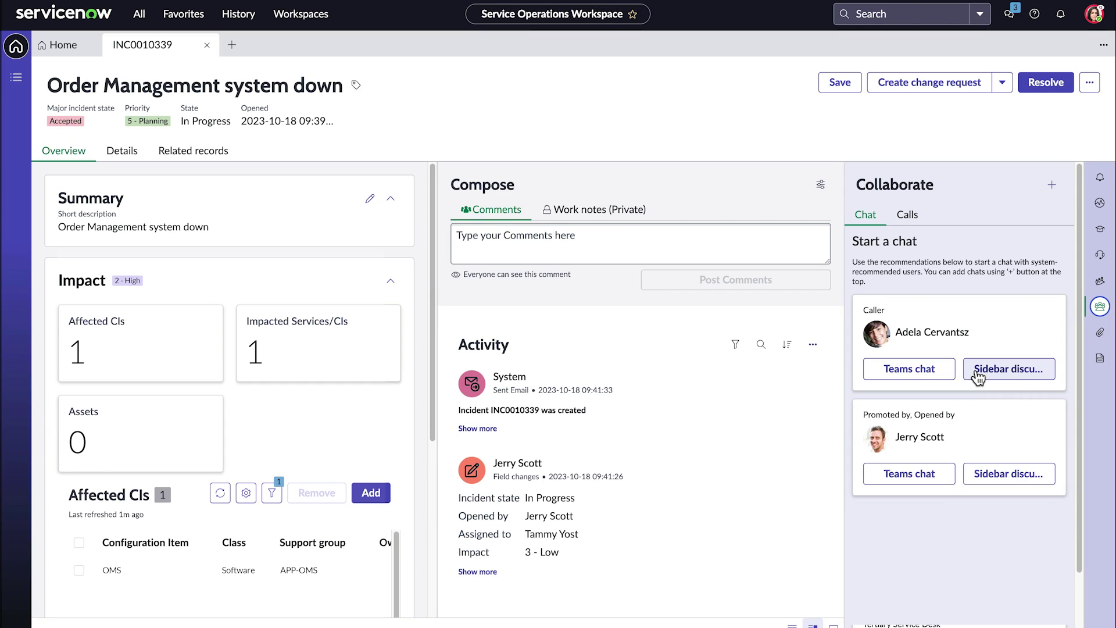
click(1010, 379)
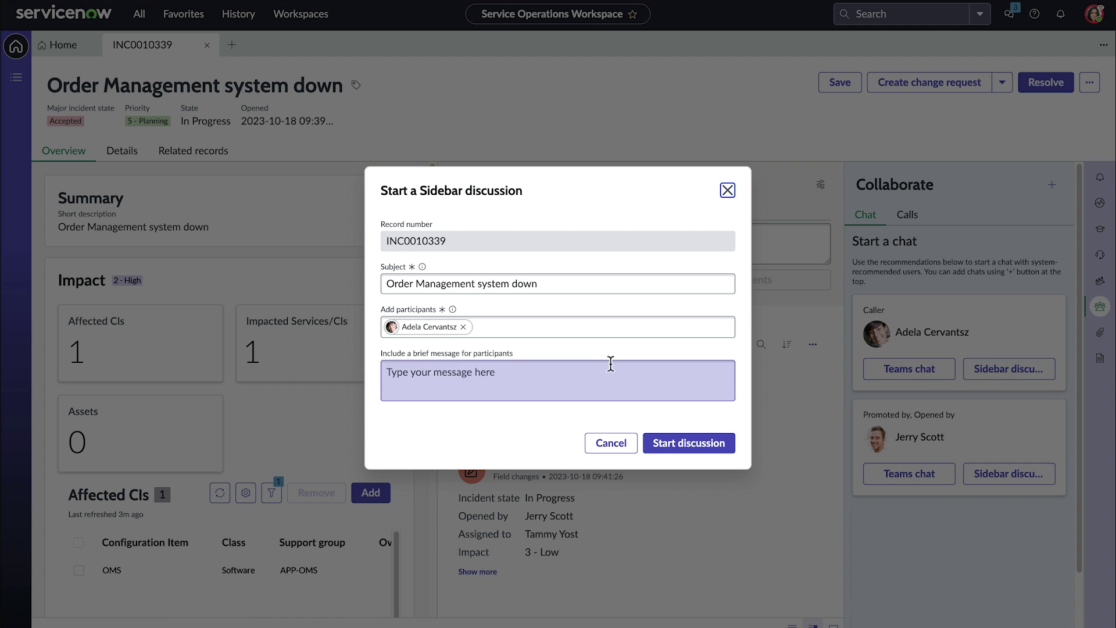
text(Hi, )
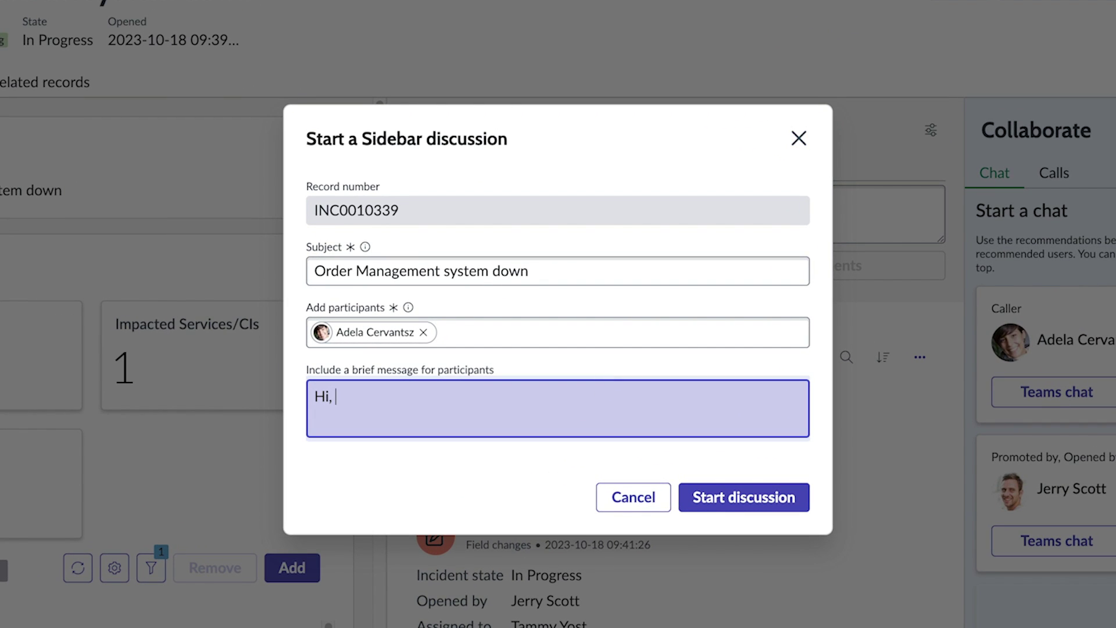
text(can we have a quick call so I can understand the issue?)
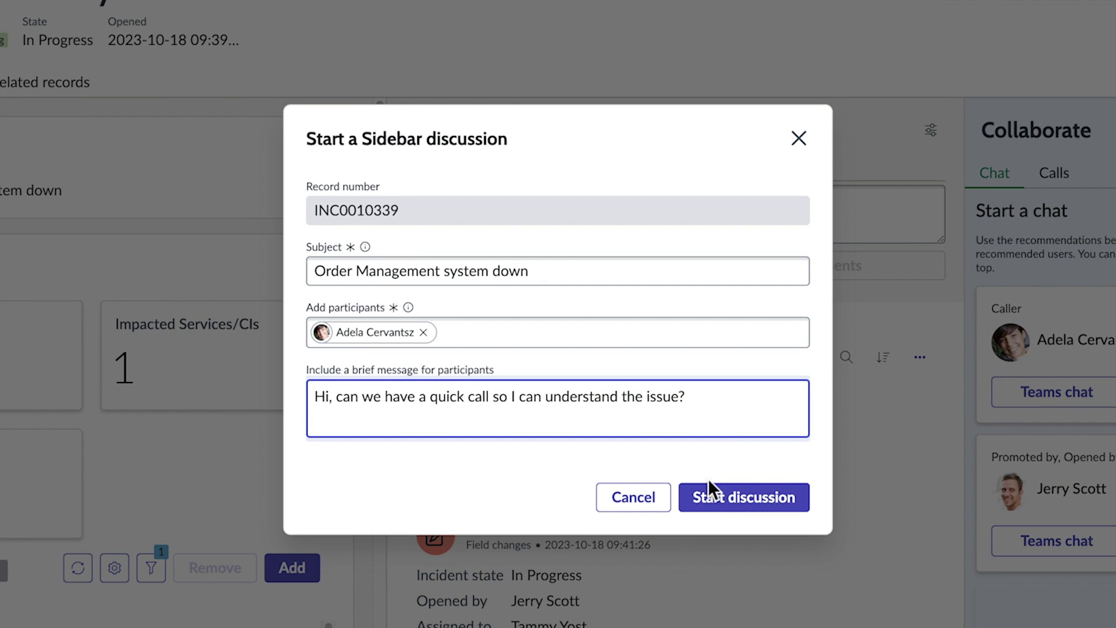
click(716, 505)
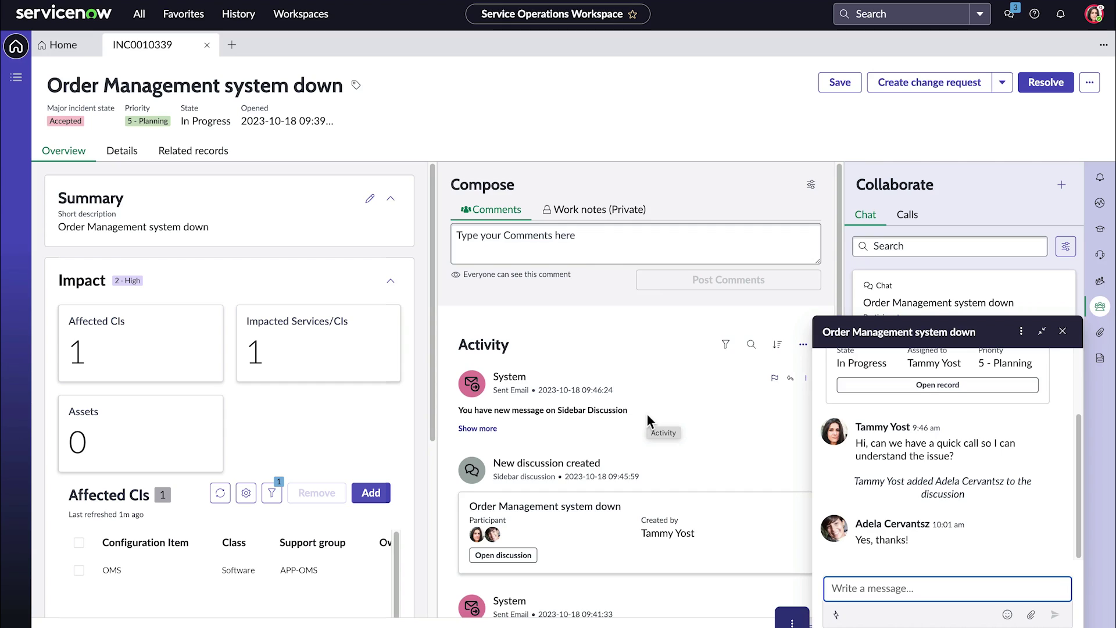
click(1063, 330)
Check the caller's contact details in Record Information, then return to the Collaborate chat list
click(1099, 202)
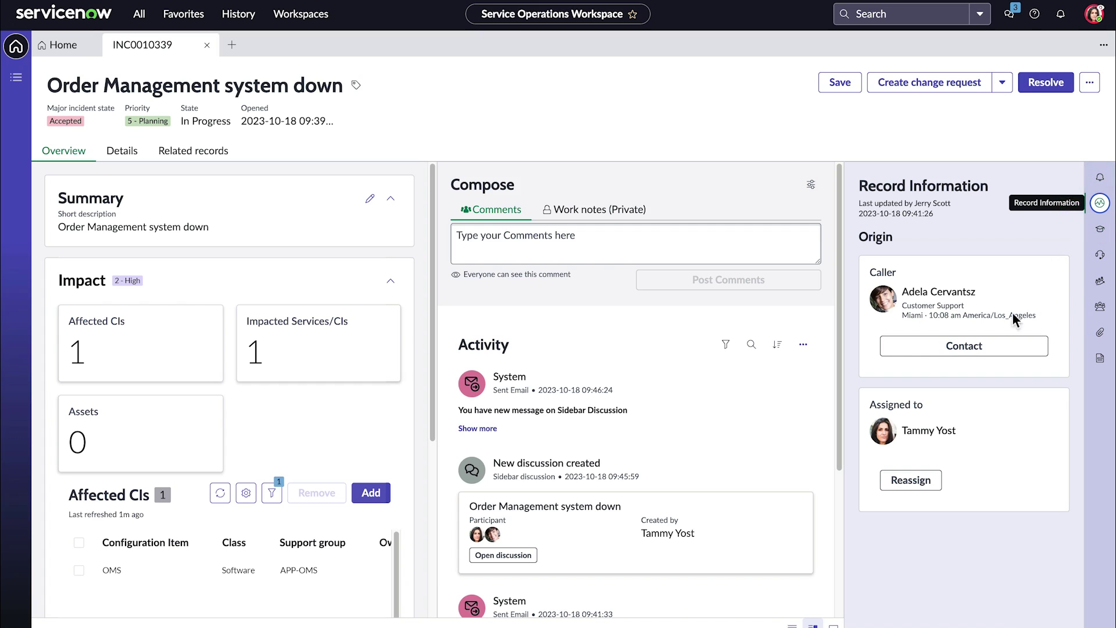
click(1001, 351)
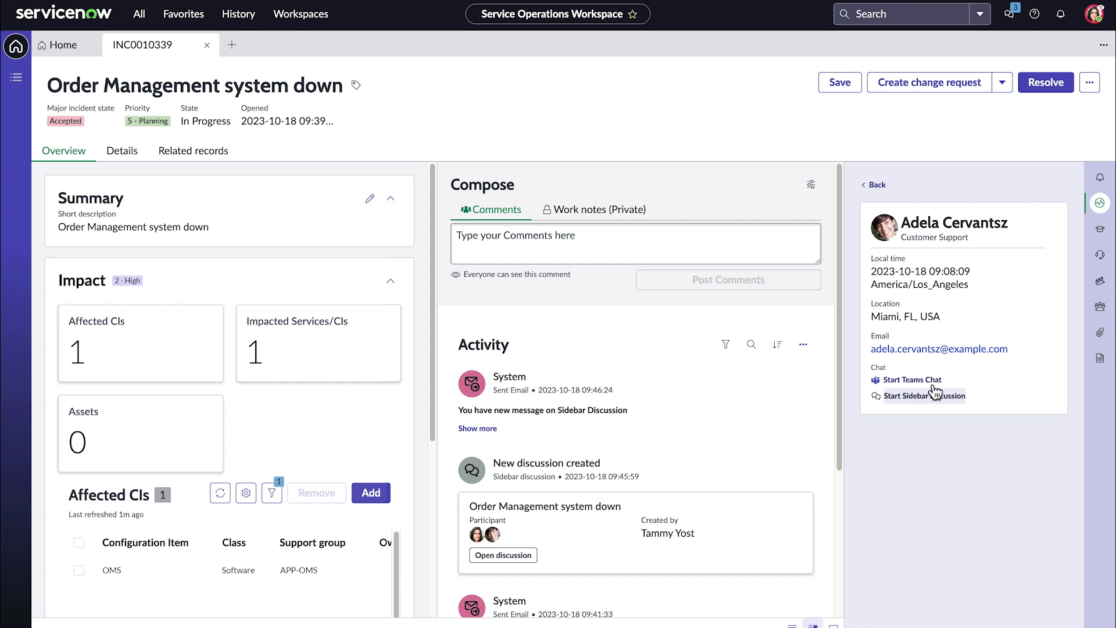
click(872, 185)
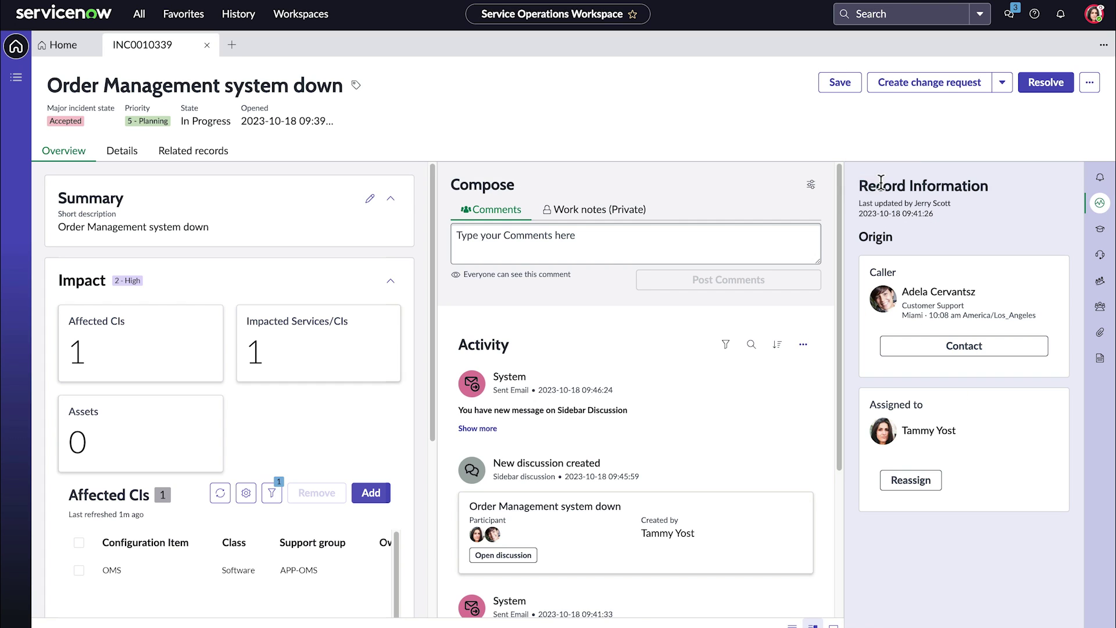
click(1100, 311)
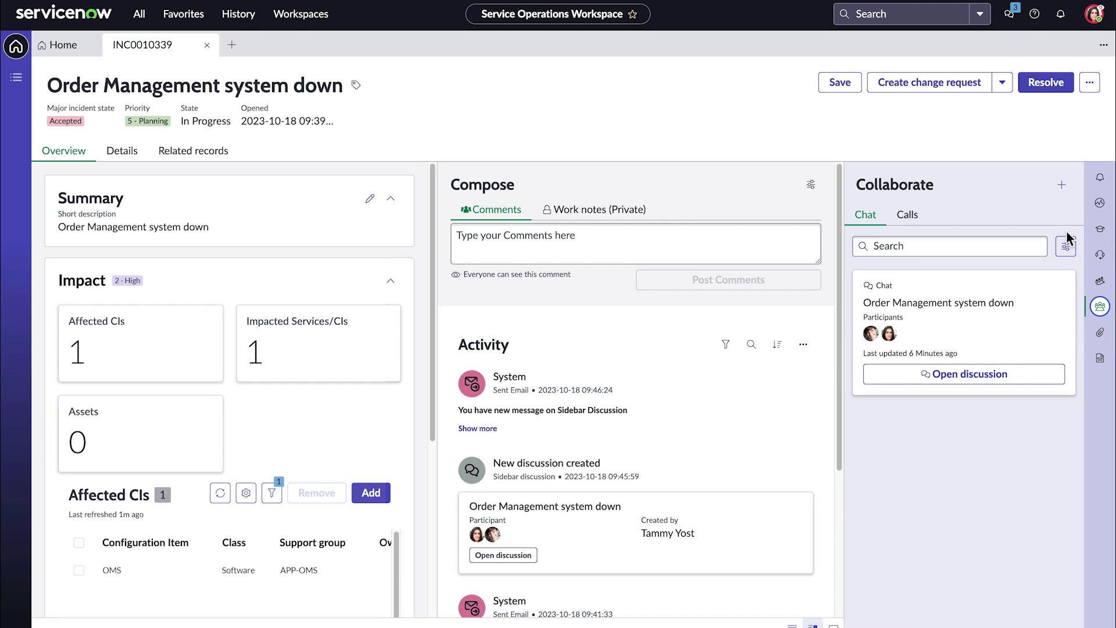
Start a Teams meeting with caller and manager, described 'Need urgent help restoring the order management system'
click(1061, 186)
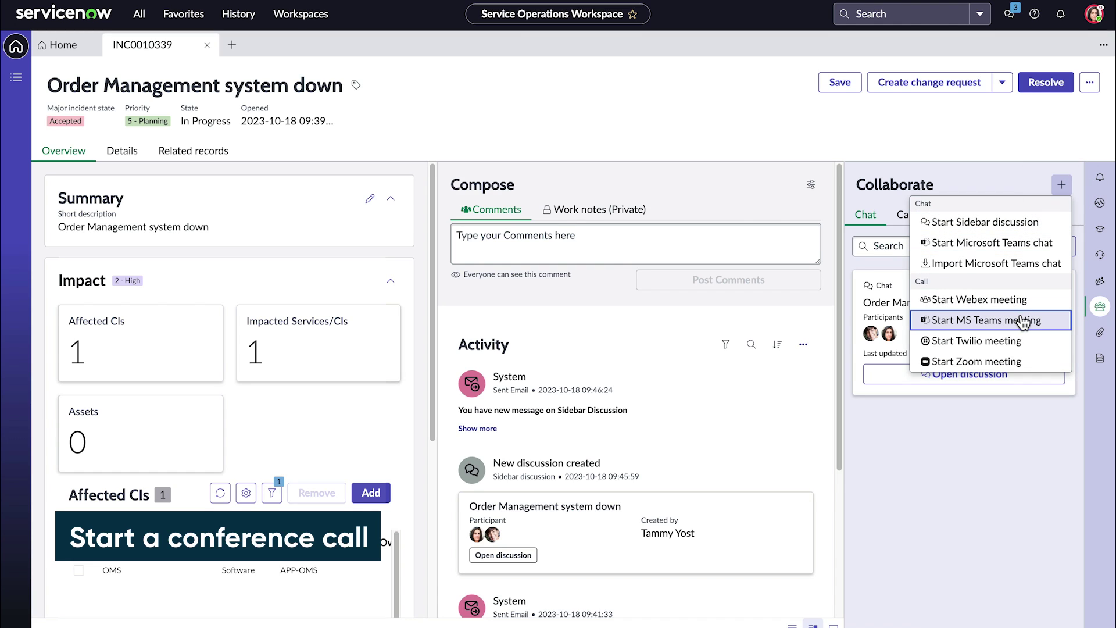
click(1023, 323)
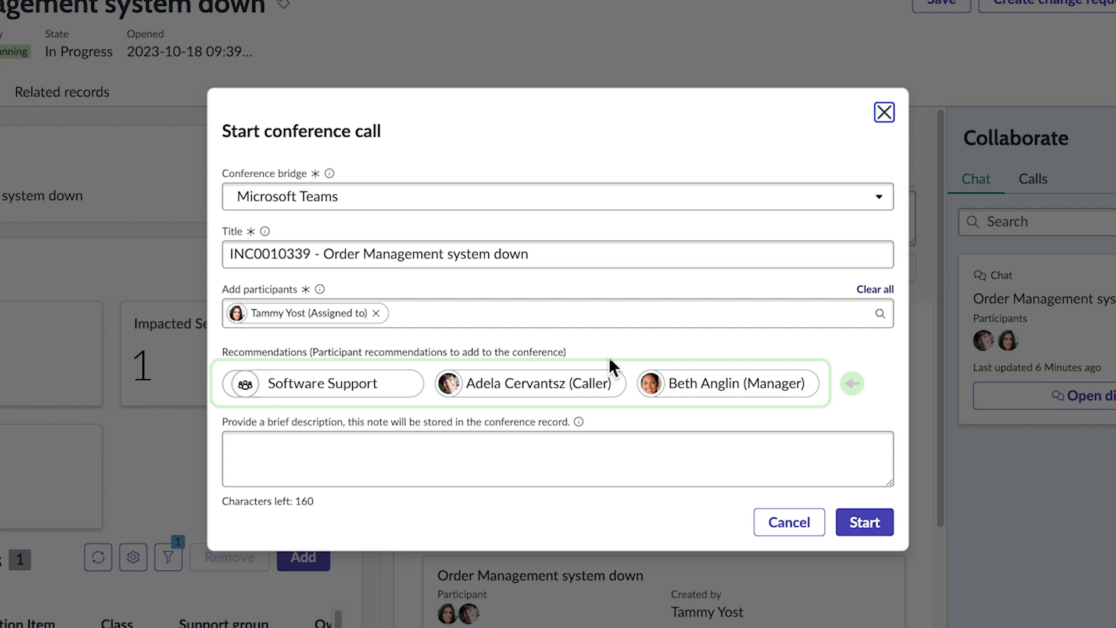
click(577, 382)
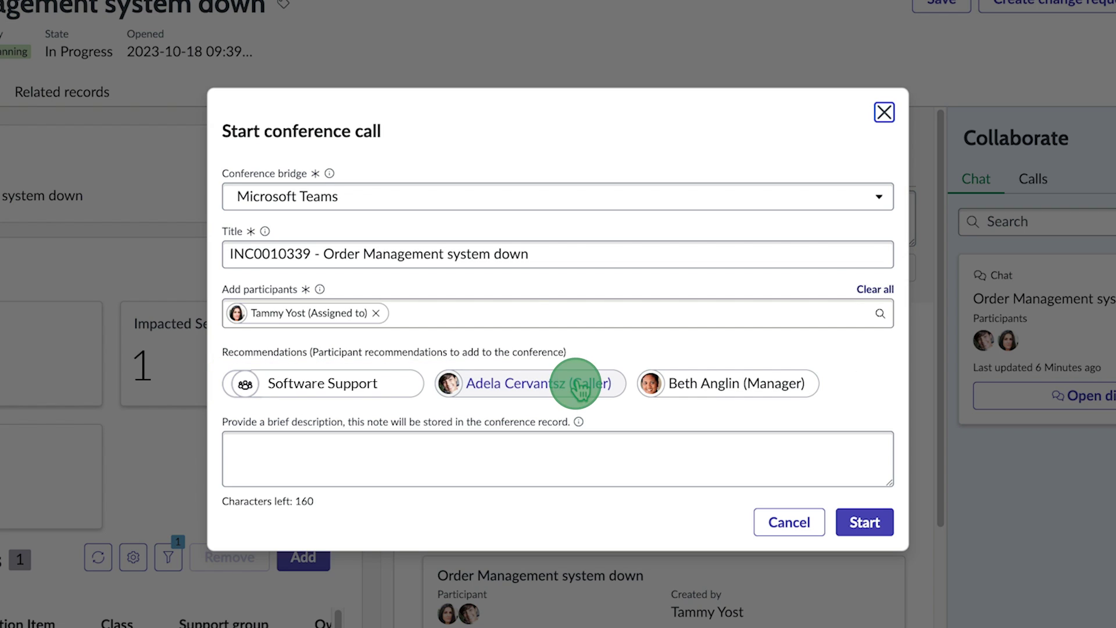
click(577, 382)
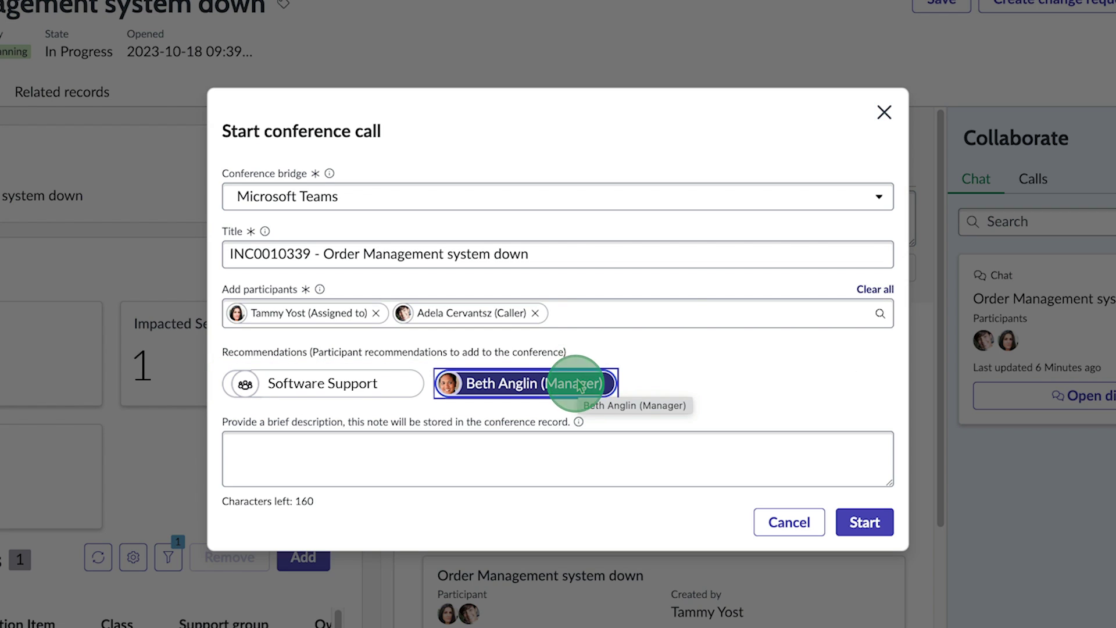
click(533, 440)
text(Ne)
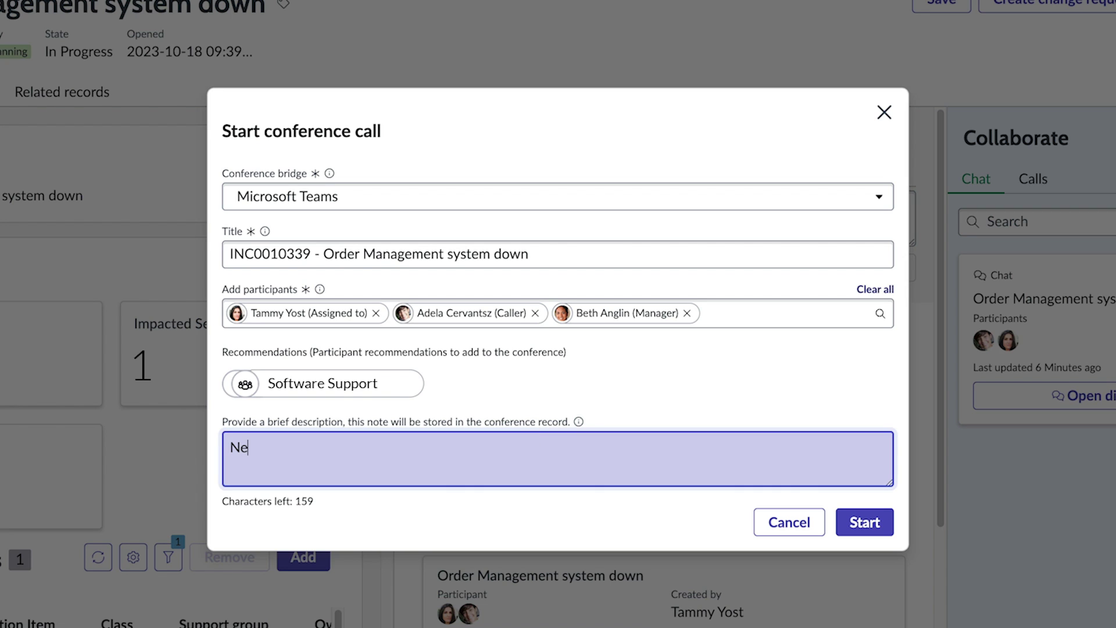
text(ed urgent help restoring the order management system.)
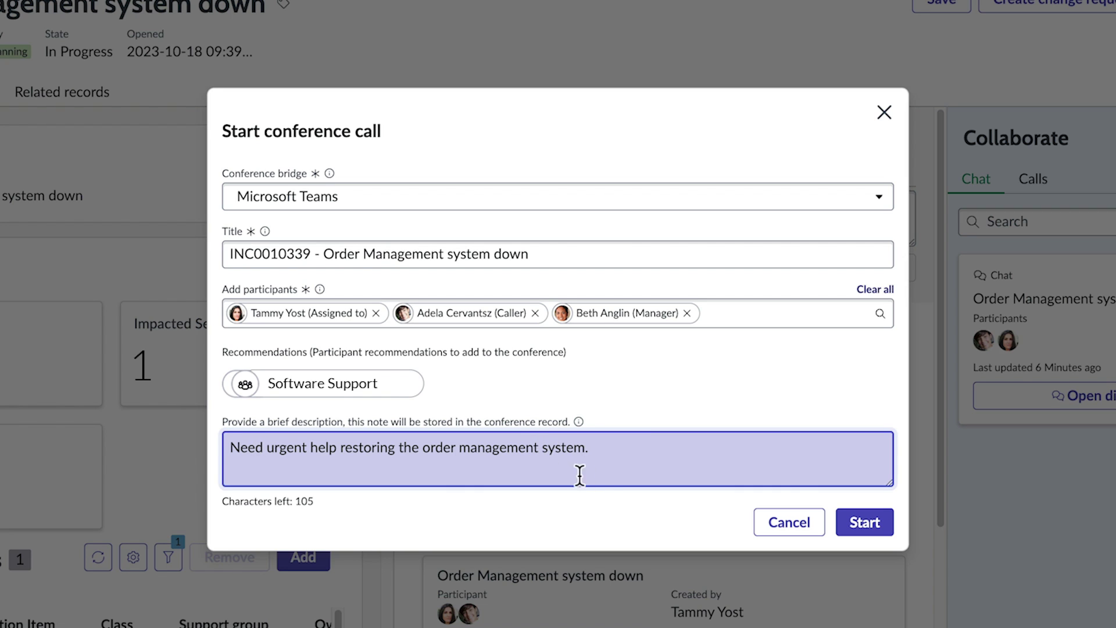
click(863, 526)
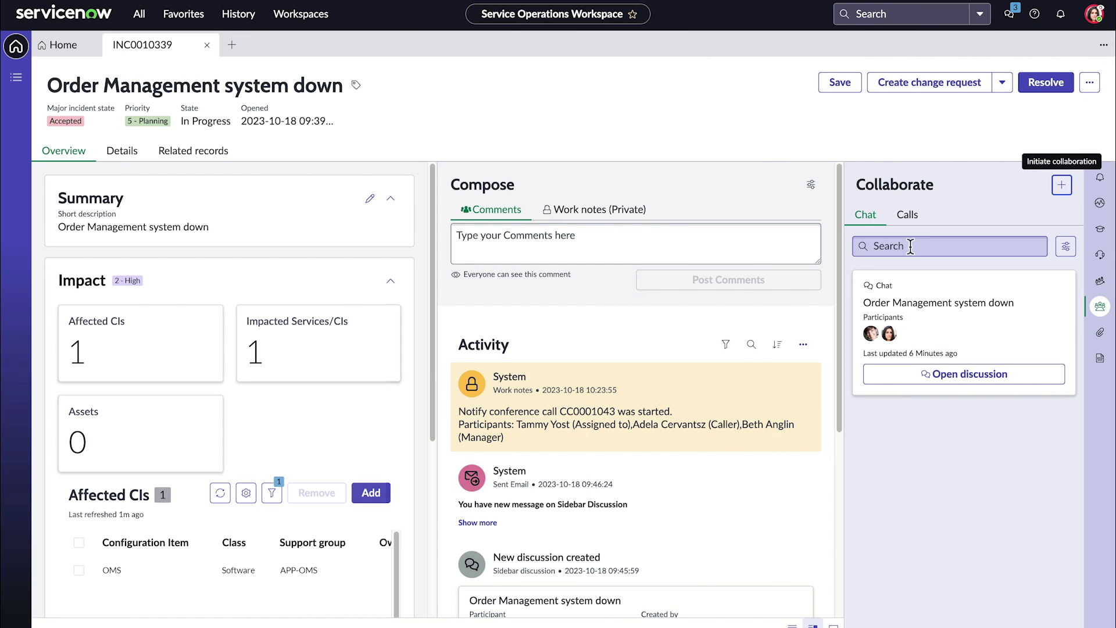
Join the active Teams call from the incident's Calls list using the Teams app
click(907, 215)
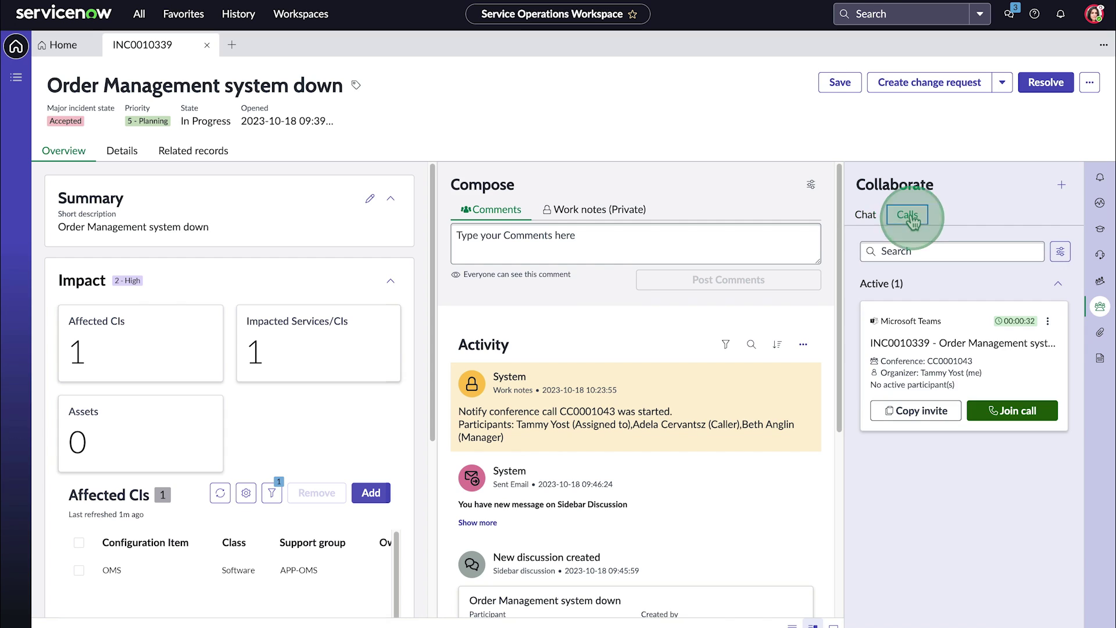
click(999, 416)
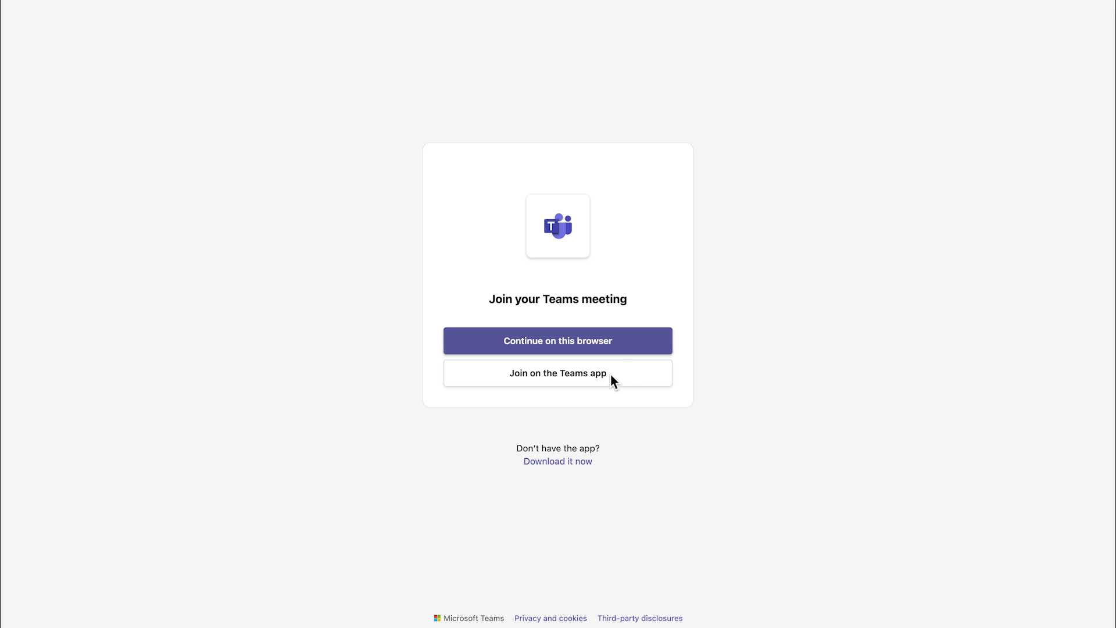
click(610, 374)
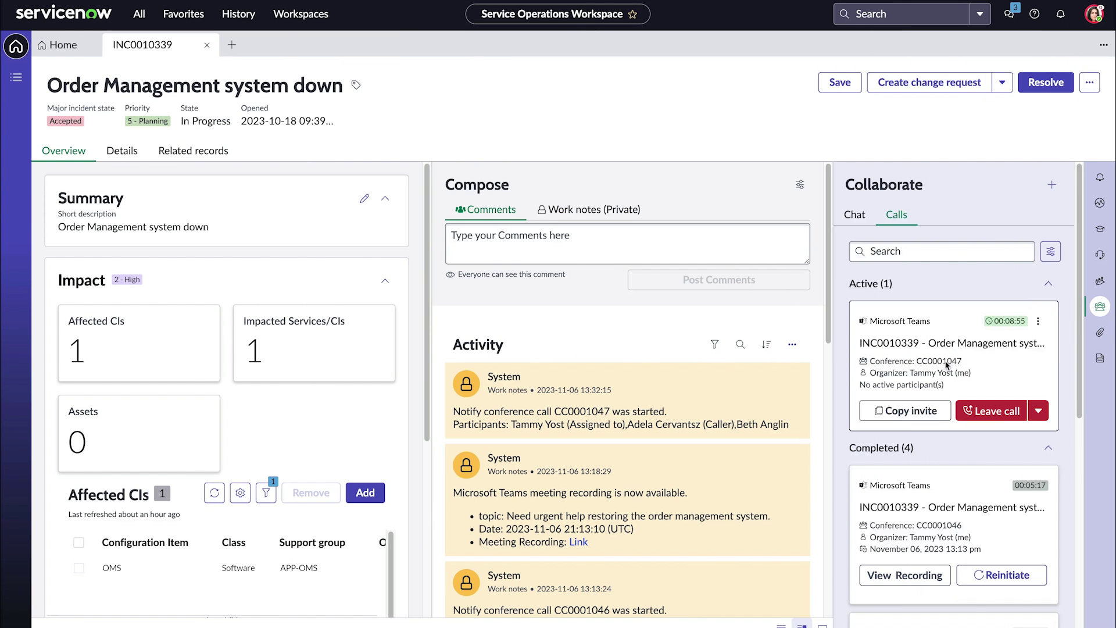
Review the active call's participants and options, then return to the calls list unchanged
click(946, 365)
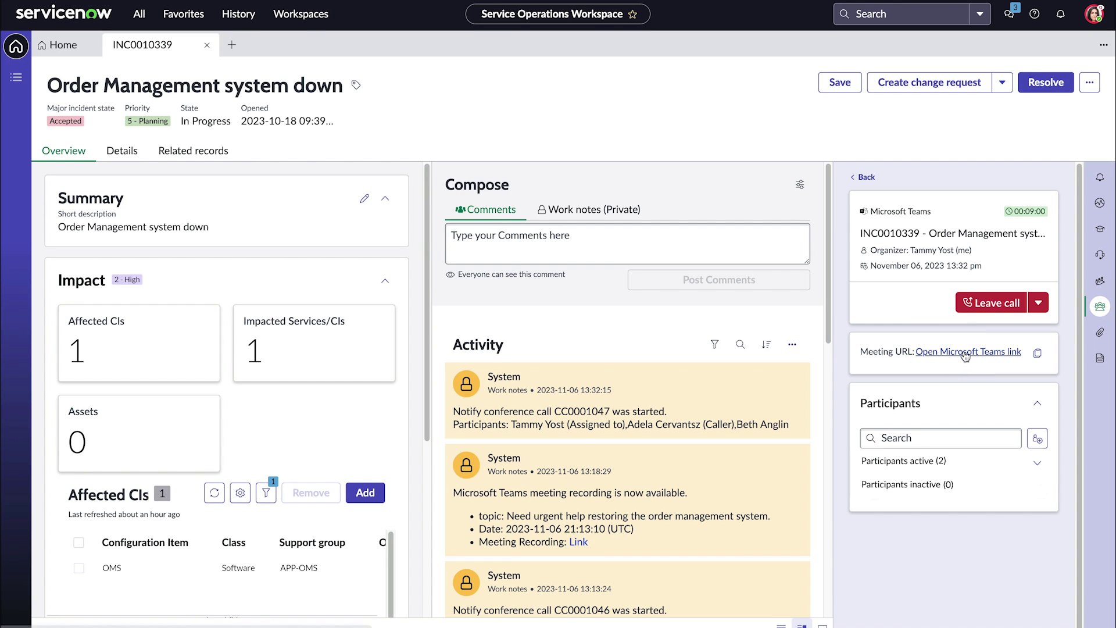
click(1037, 462)
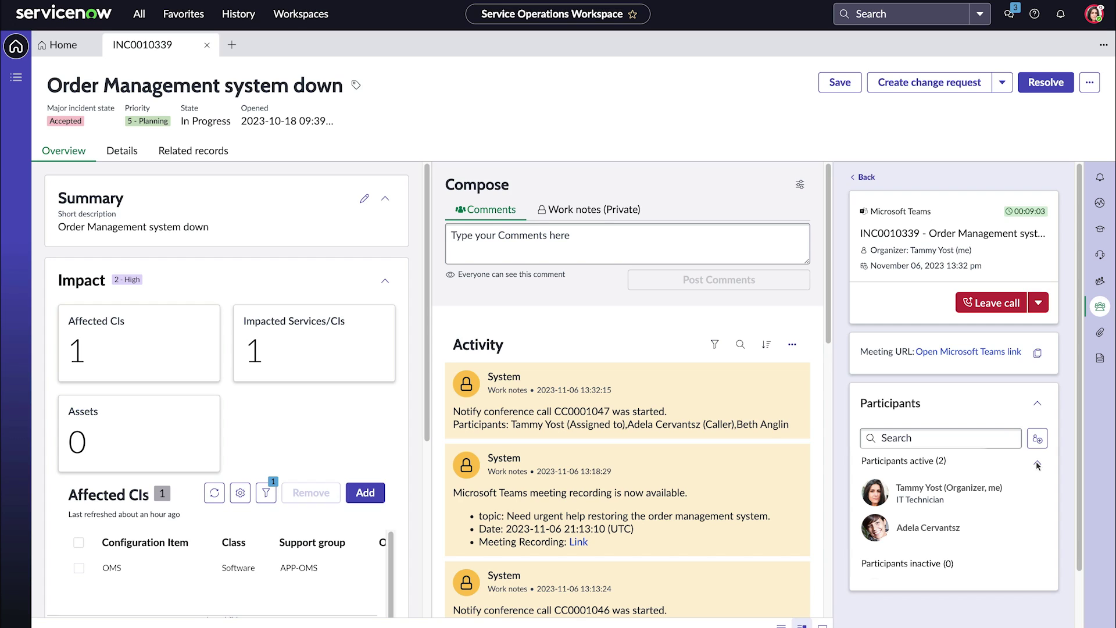
click(1037, 464)
click(863, 176)
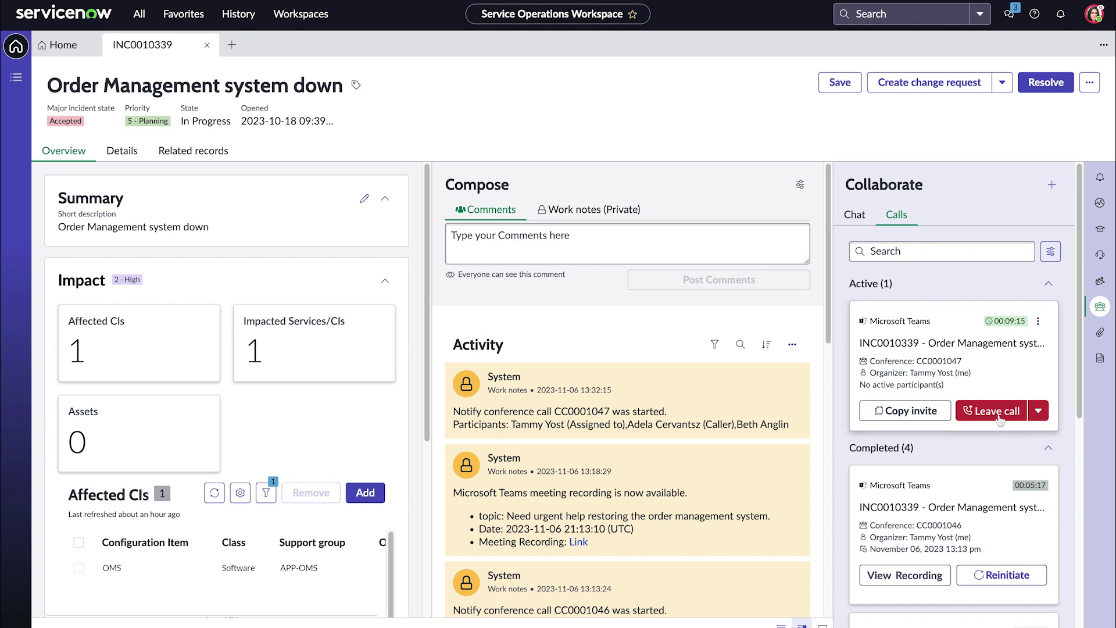
click(1037, 321)
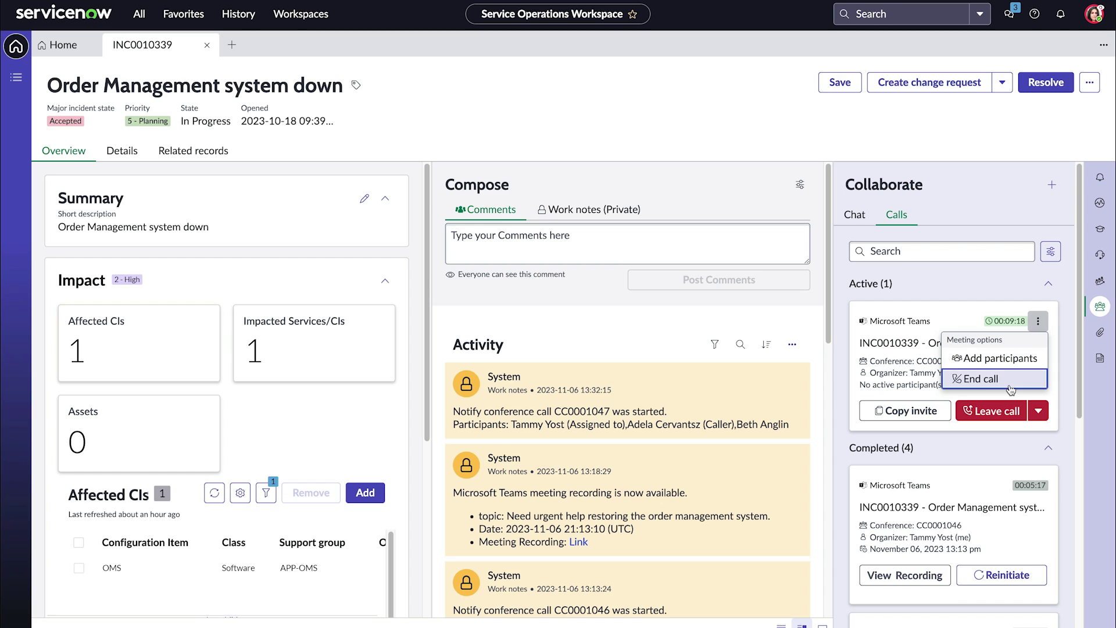
click(985, 441)
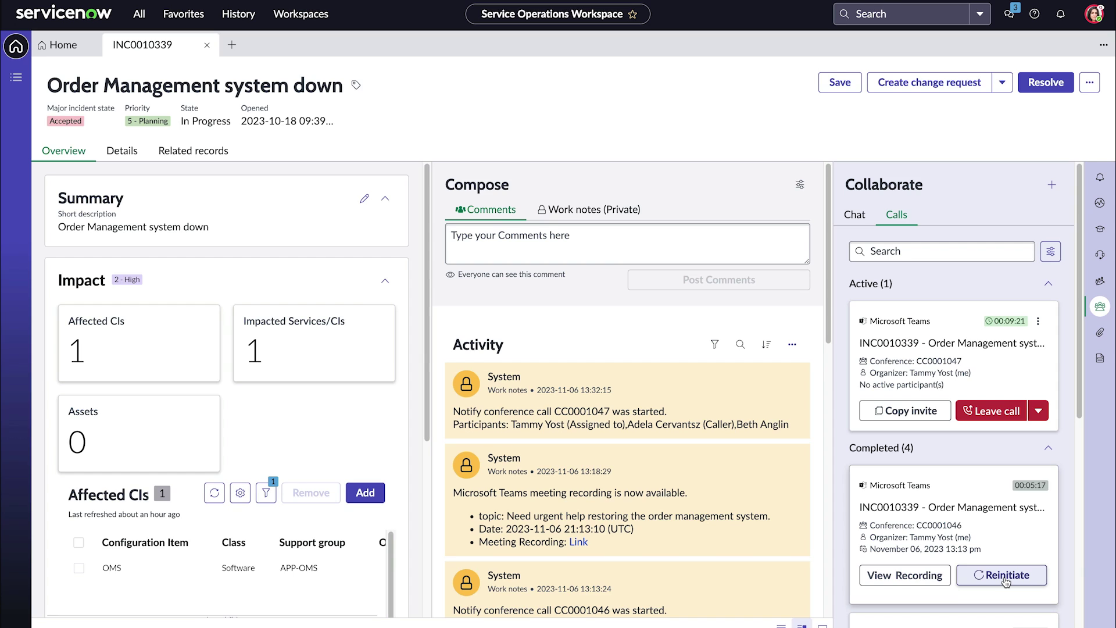
Send the Promoted by recipient the SMS 'I think we have this issue solved.'
click(1089, 82)
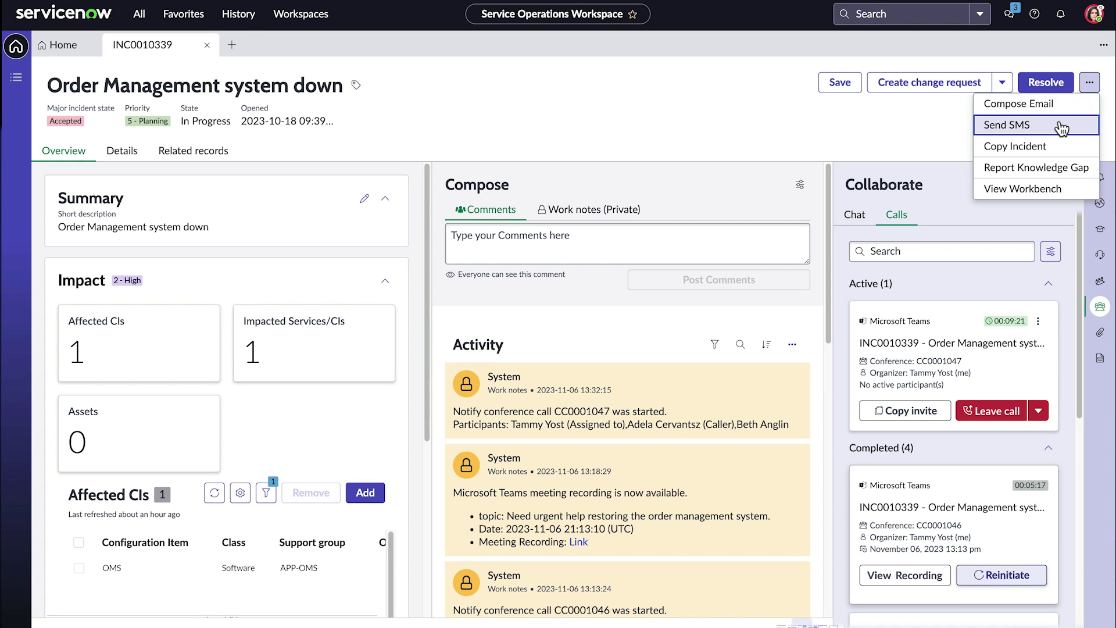
click(1061, 127)
click(442, 320)
click(436, 364)
text(I think we have this issue solved.)
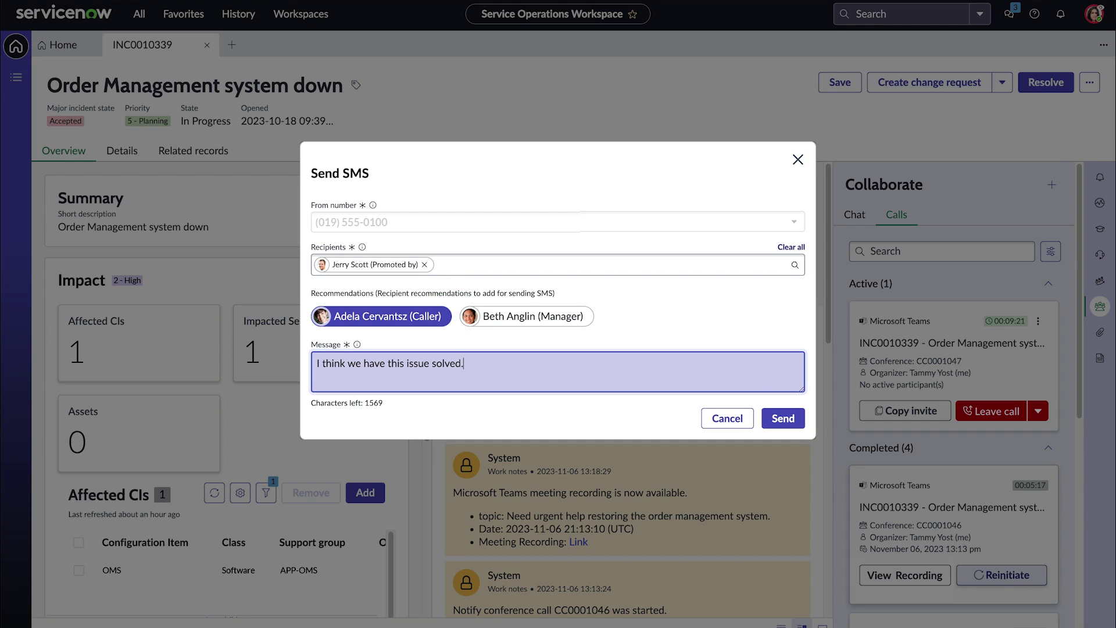
click(778, 418)
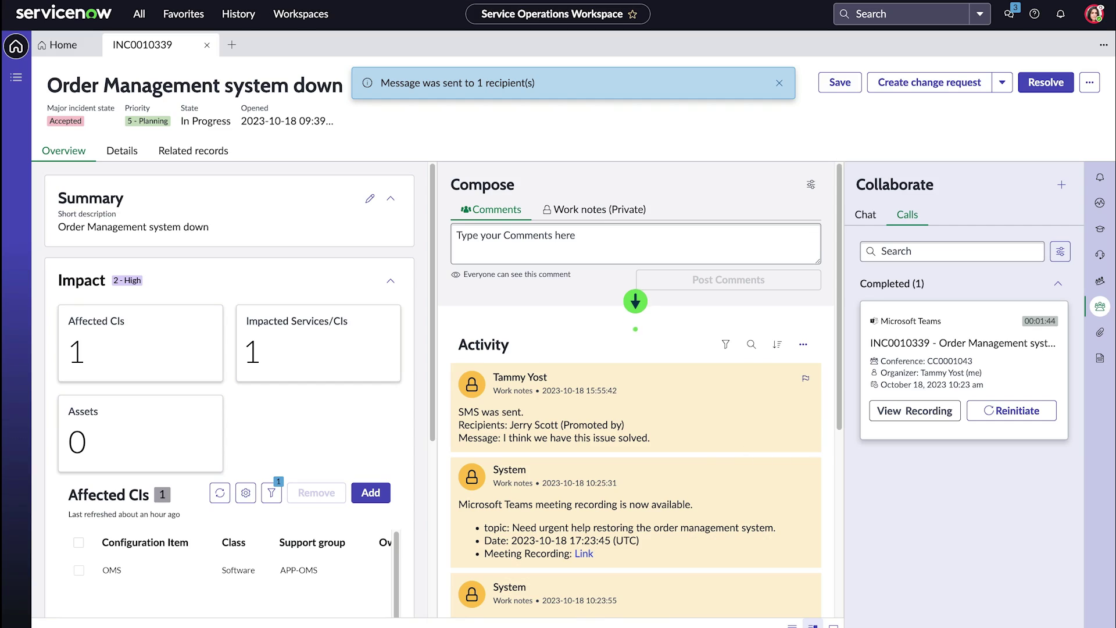